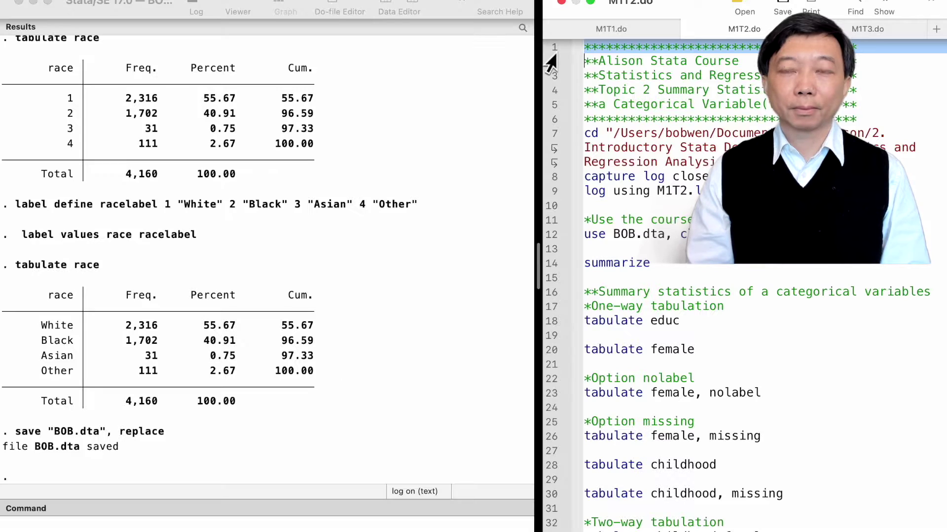
Run setup lines 1–9 to open the M1T2.log log, then load the data with 'use BOB.dta, clear'.
drag(551, 63, 555, 202)
key(super+shift+d)
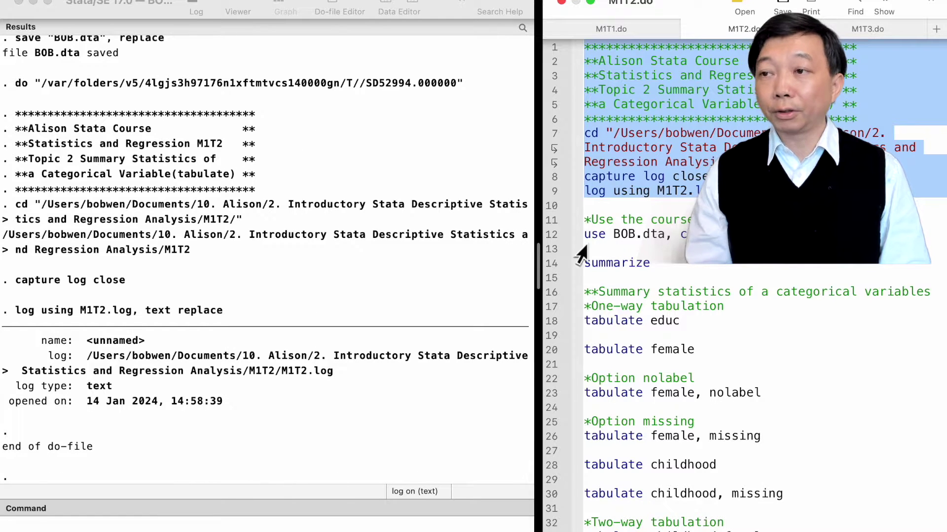
click(550, 222)
click(551, 235)
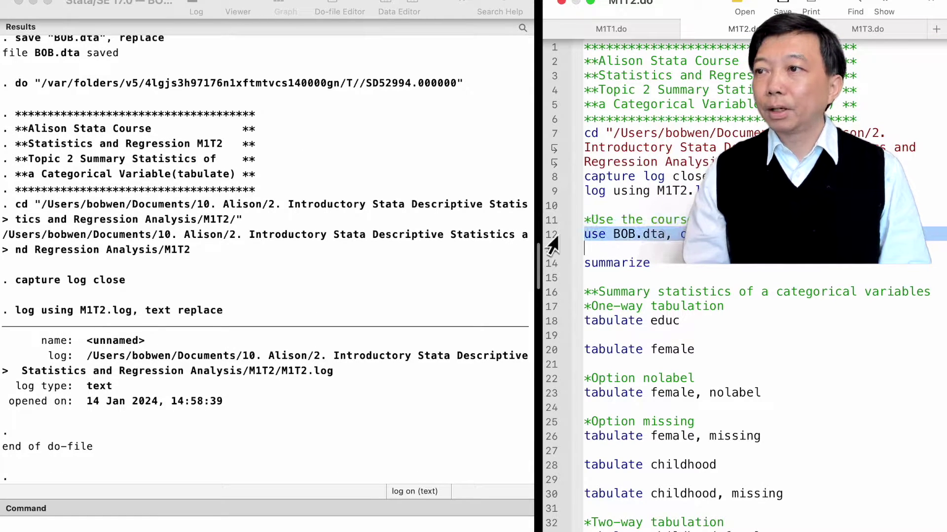
key(super+shift+d)
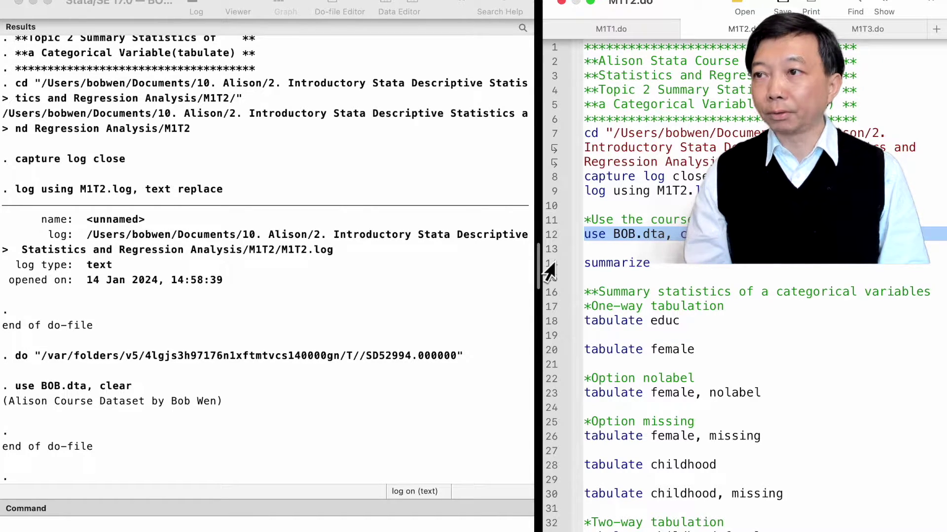
click(550, 270)
Run 'summarize' to list statistics for every BOB.dta variable, e.g. female mean .5496.
key(super+shift+d)
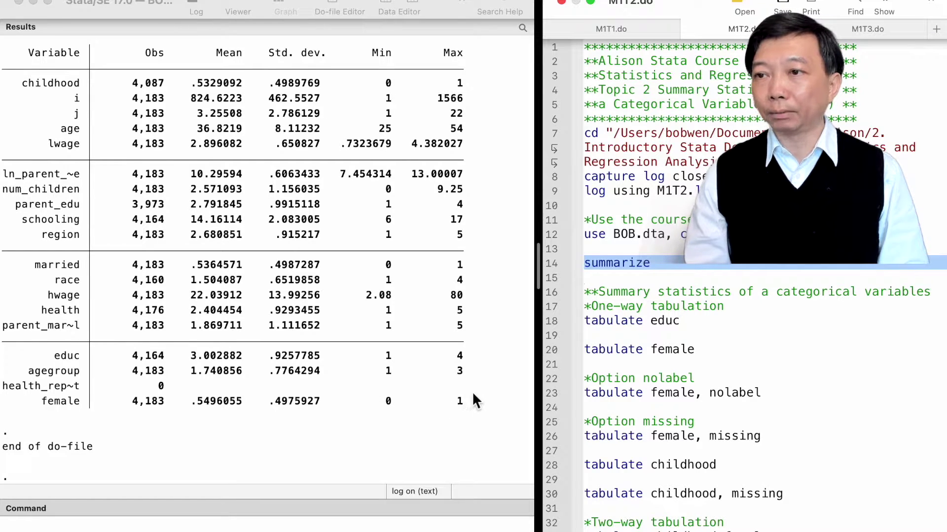
click(550, 321)
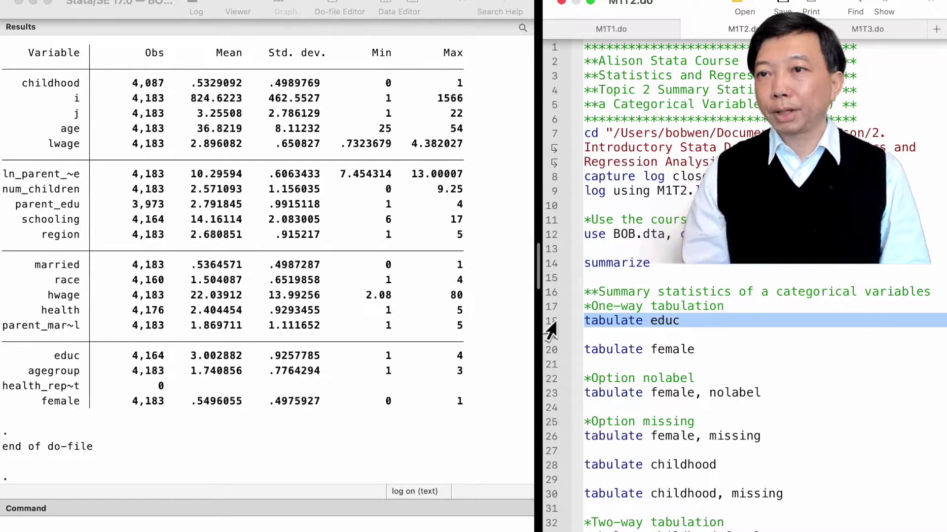
Run 'tabulate educ' for 4,164 observations, with Coll Grad the largest group at 37.56%.
key(super+shift+d)
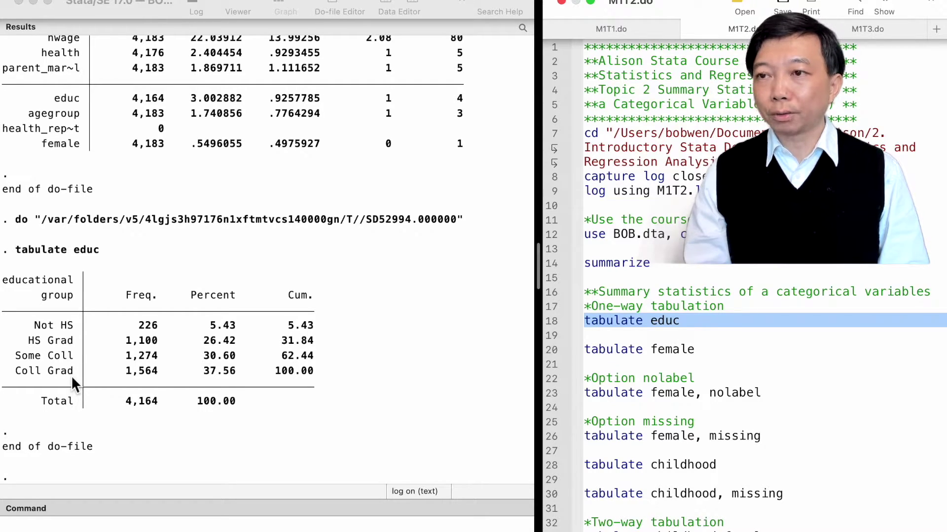
click(550, 350)
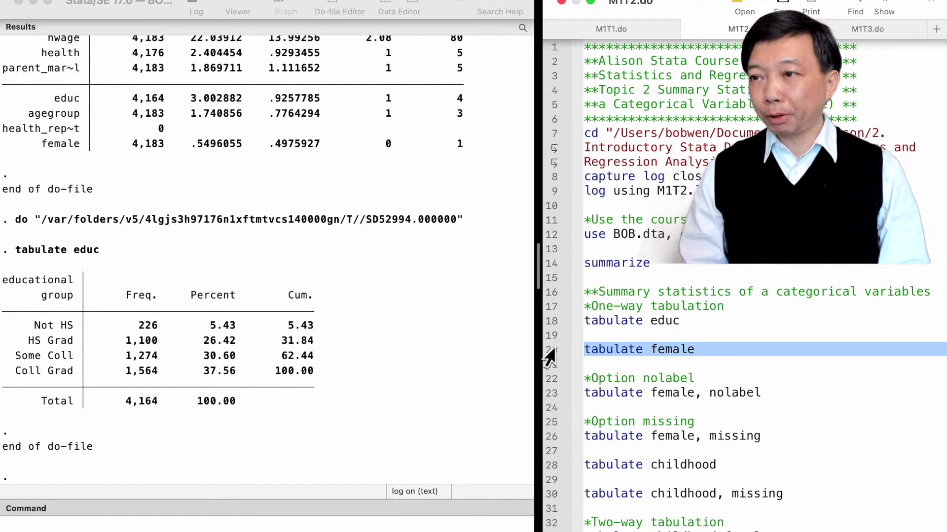
Run 'tabulate female', giving 1,884 Male (45.04%) and 2,299 Female (54.96%).
key(super+shift+d)
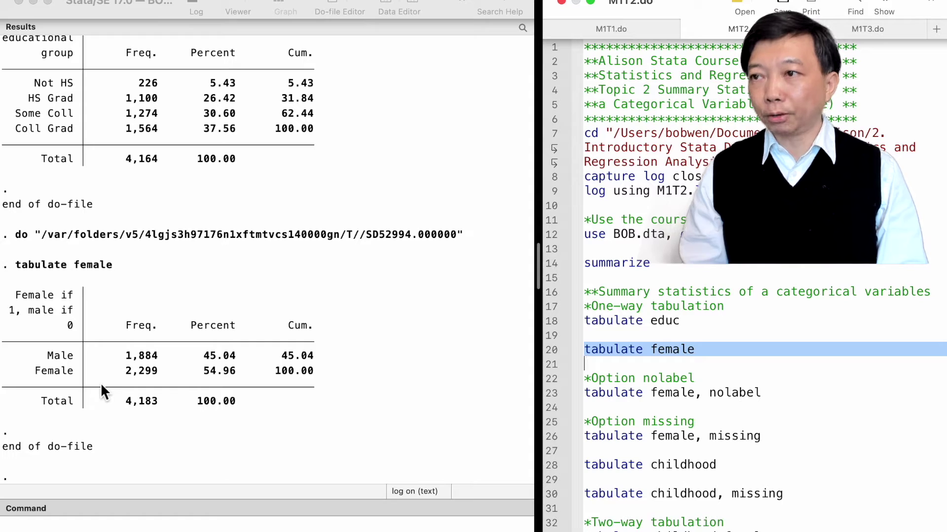
click(552, 385)
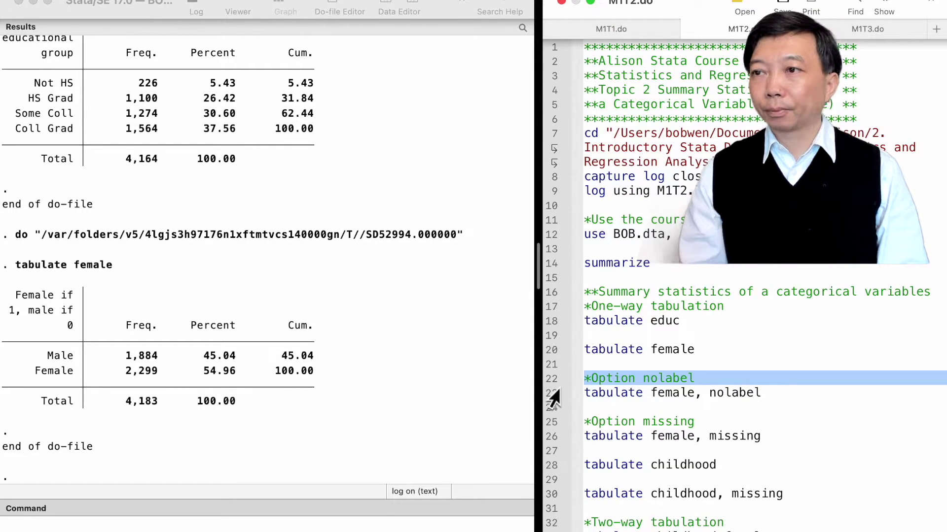
click(550, 350)
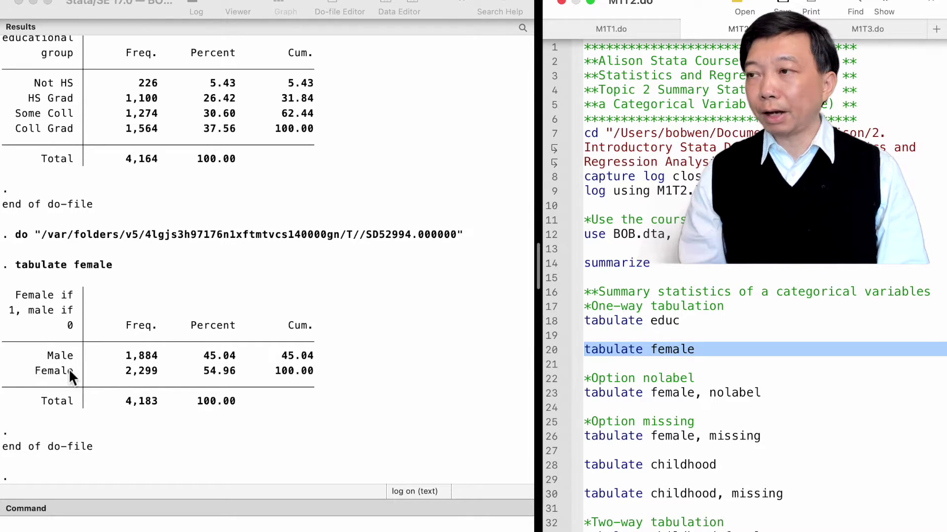
click(551, 393)
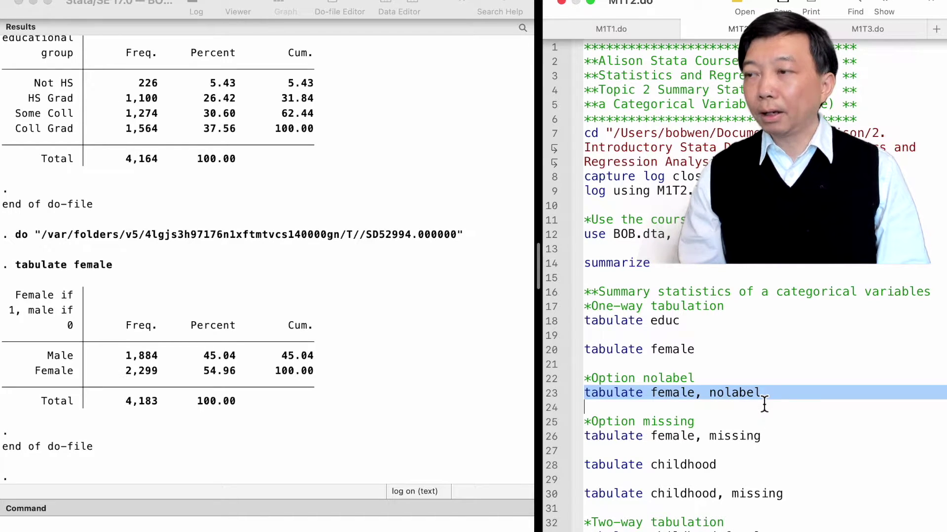
Tabulate female with the nolabel option (codes 0 and 1), then with the missing option.
key(super+shift+d)
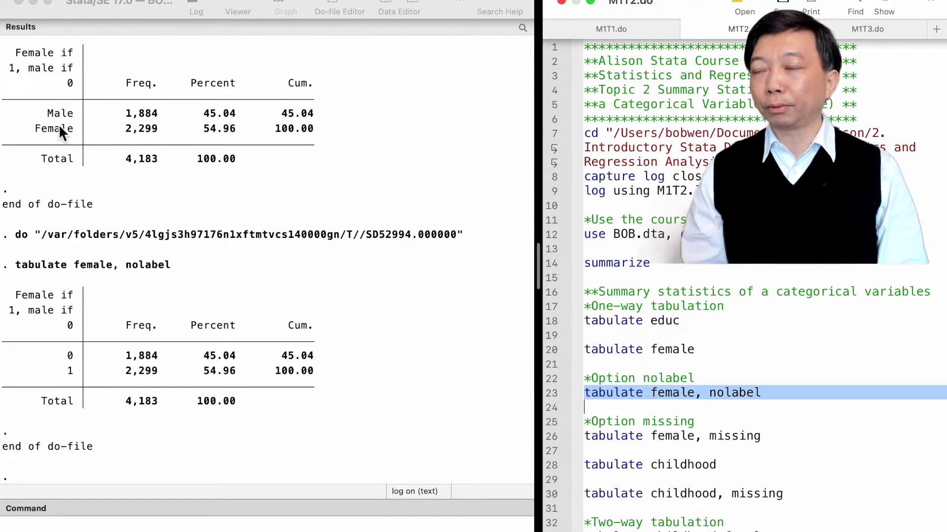
click(551, 423)
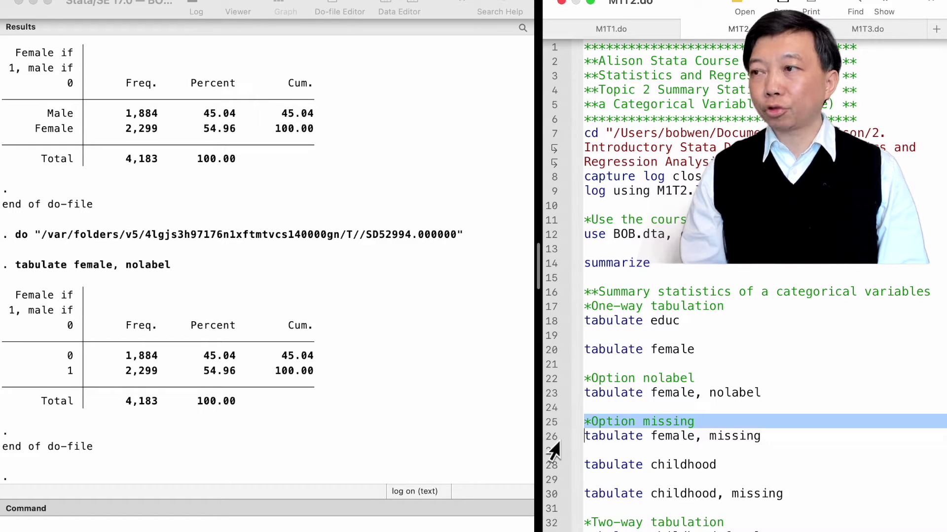
click(551, 441)
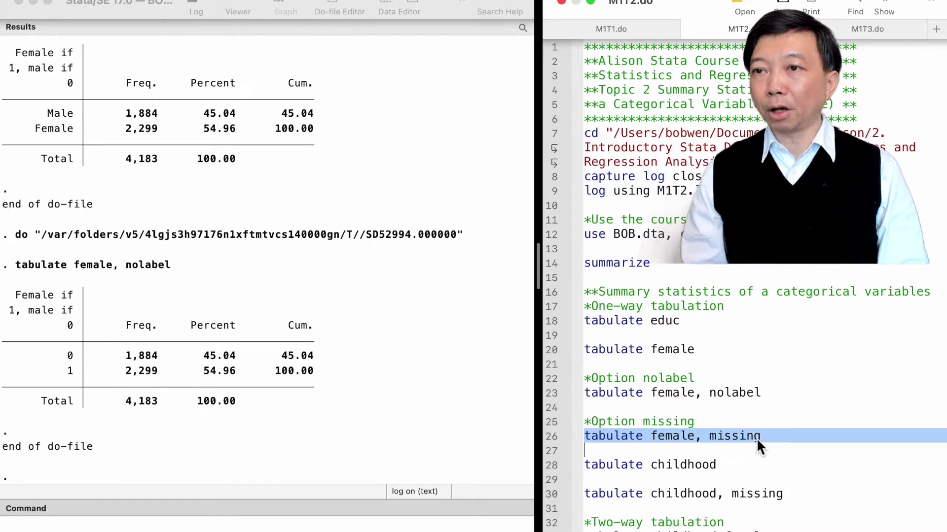
key(super+shift+d)
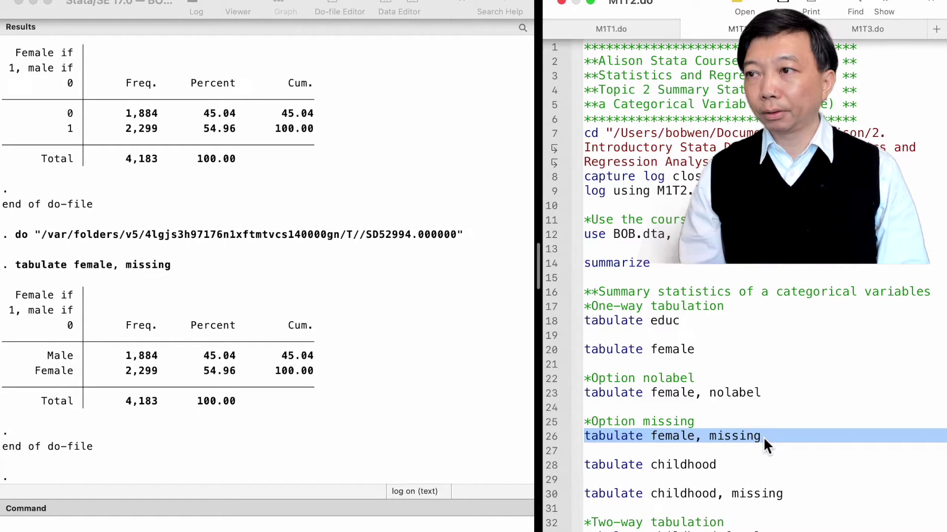
Run 'tabulate childhood' (4,087 cases), then 'tabulate childhood, missing', which shows 96 missing values.
click(552, 466)
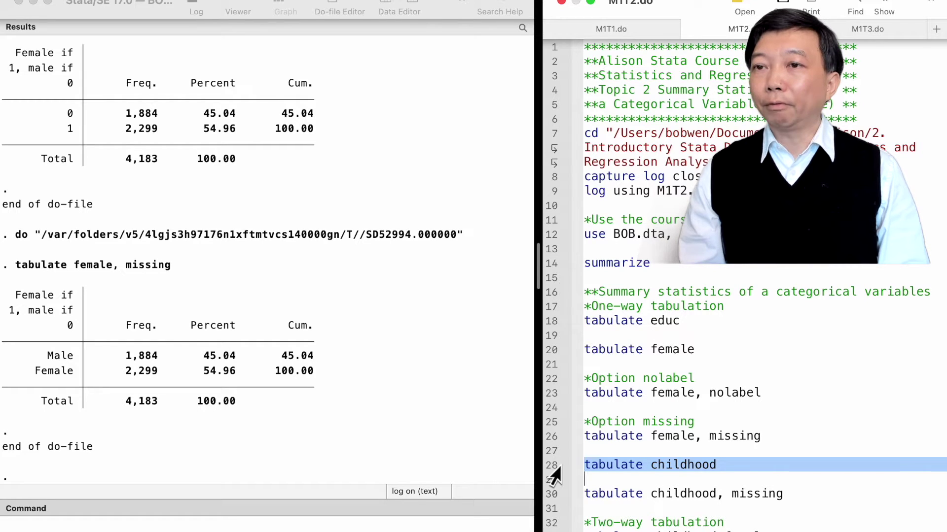
key(super+shift+d)
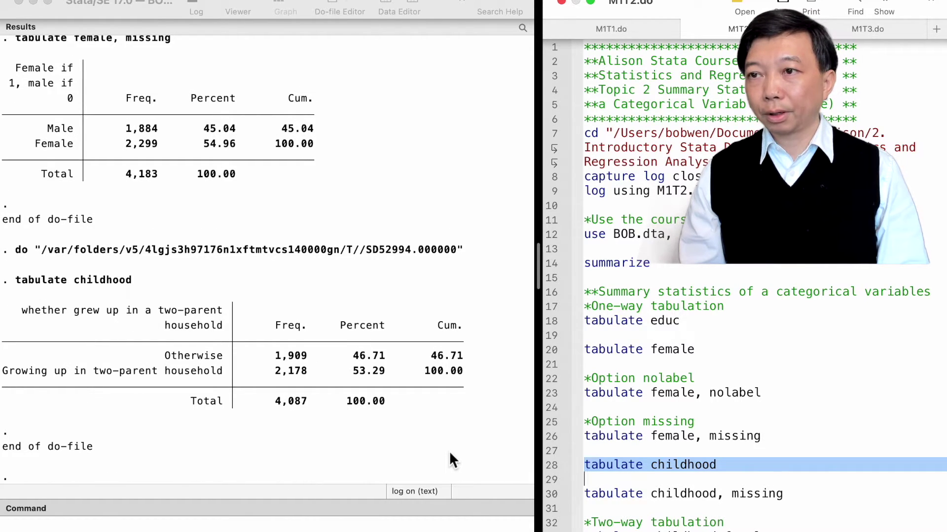
click(553, 493)
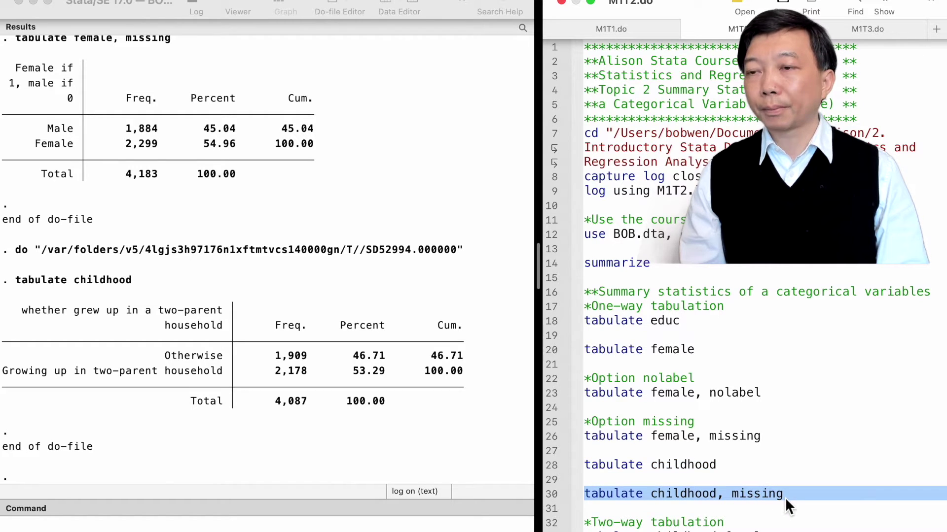
key(super+shift+d)
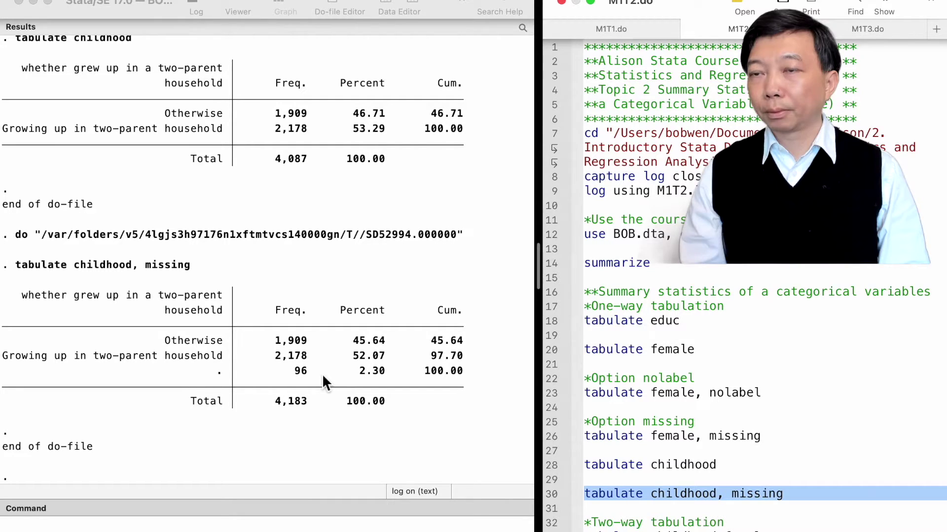
Run 'tabulate childhood female' for a two-way table: 1,838 Male, 2,249 Female, 4,087 total.
scroll(552, 380, down, 5)
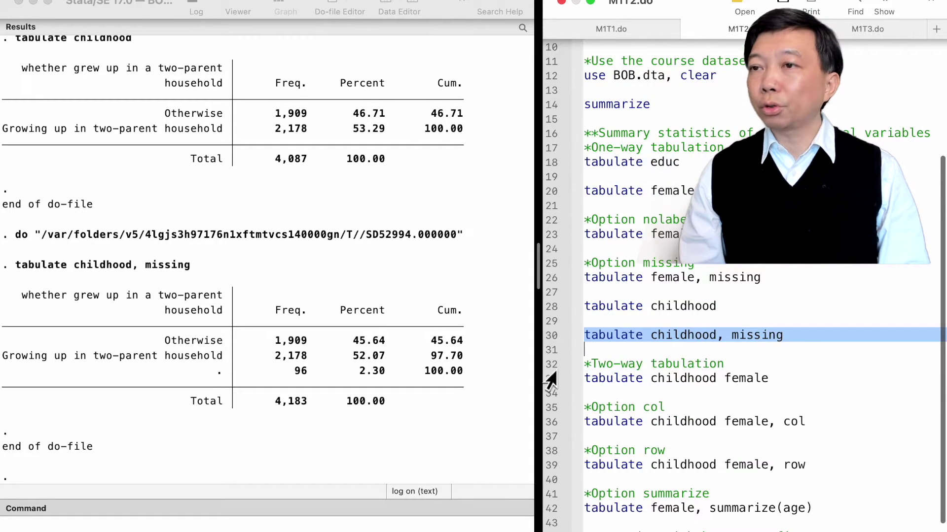
click(550, 366)
click(551, 378)
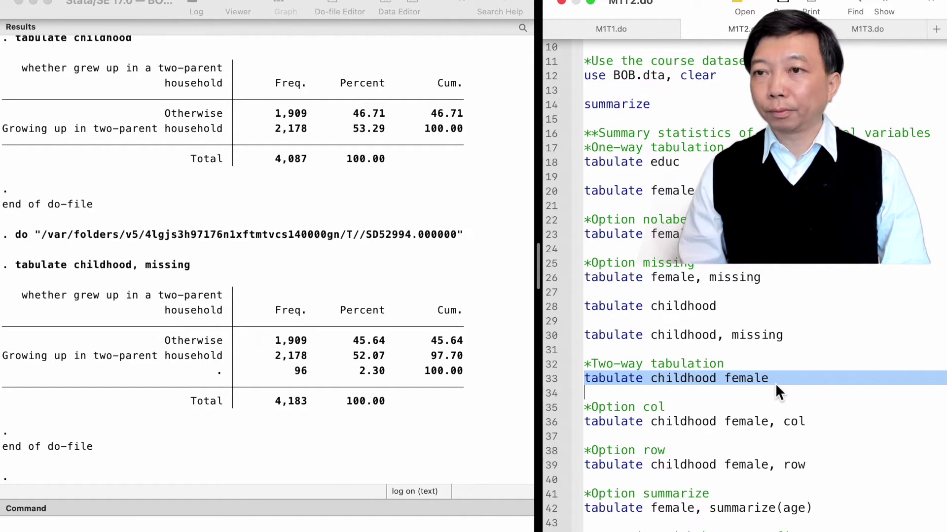
key(super+shift+d)
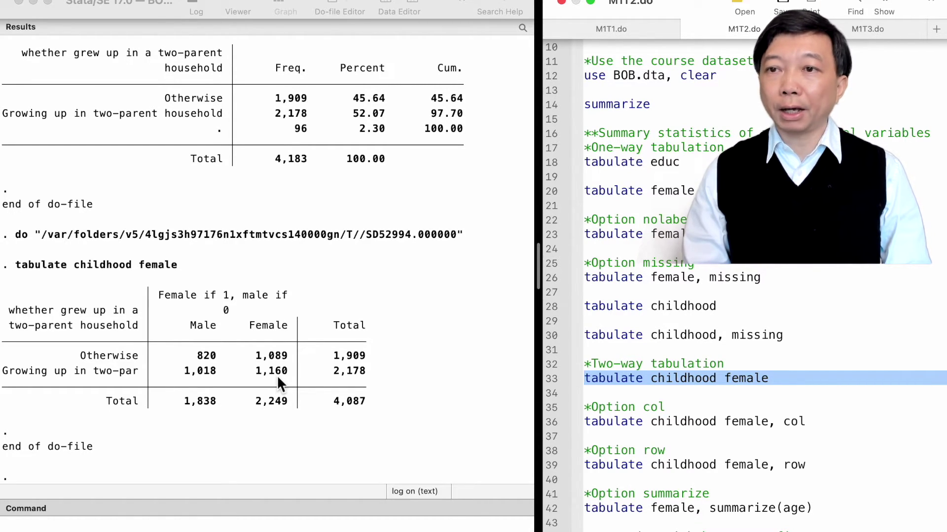
Run 'tabulate childhood female, col', showing e.g. 55.39% of males from two-parent households.
click(551, 407)
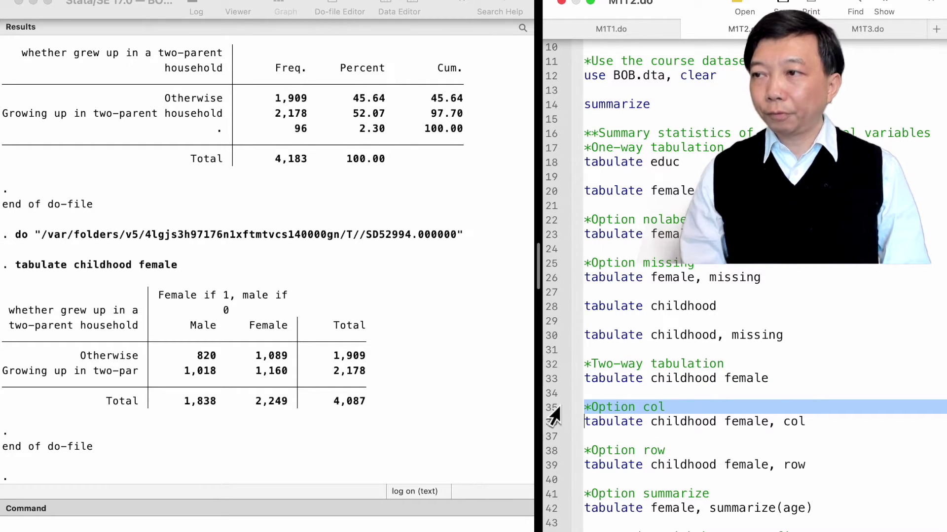
click(550, 423)
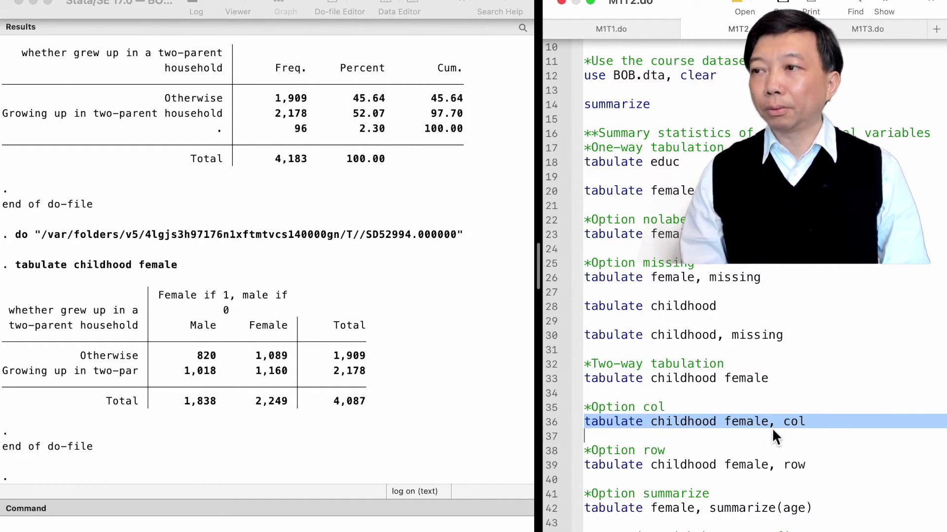
key(super+shift+d)
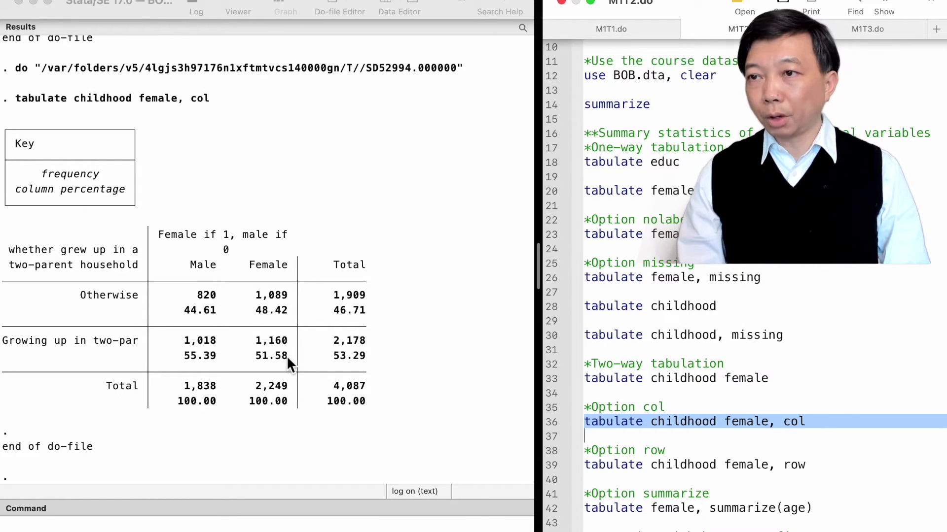
Run 'tabulate childhood female, row', showing 53.26% of two-parent-household cases are female.
click(553, 451)
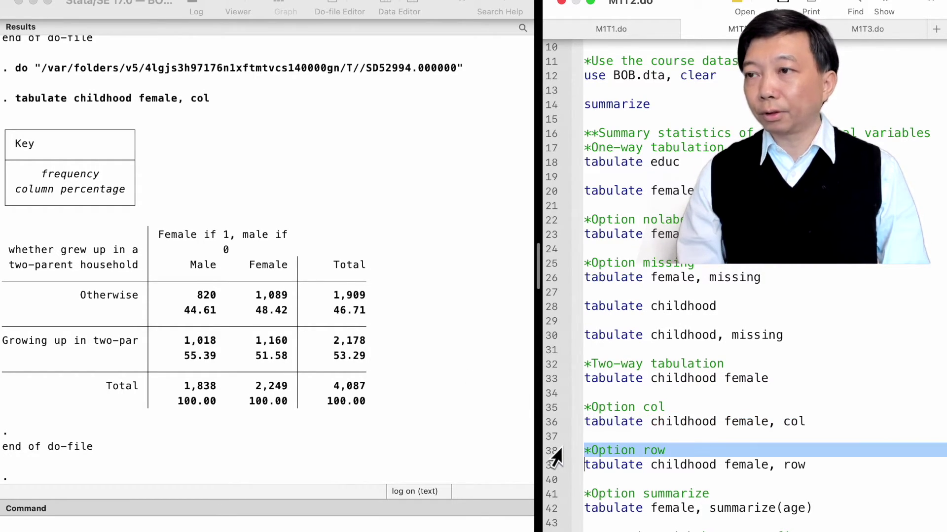
click(553, 466)
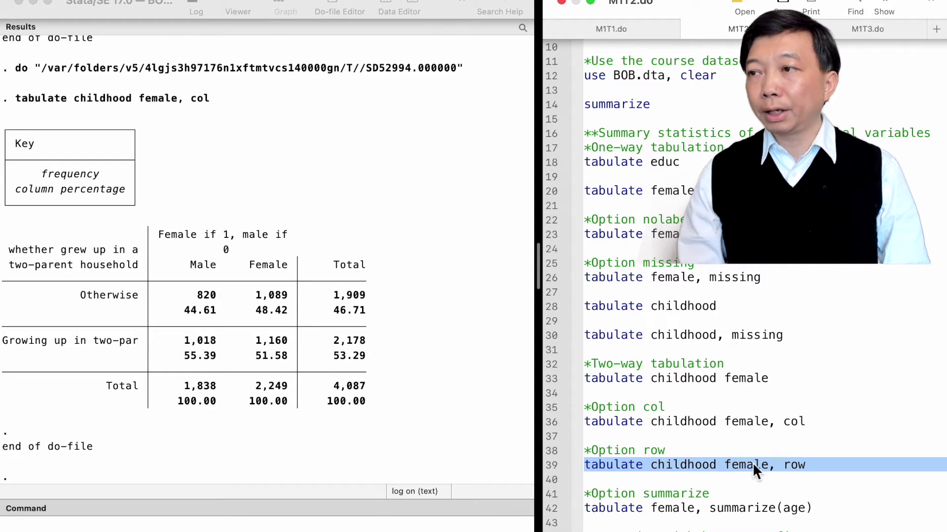
key(super+shift+d)
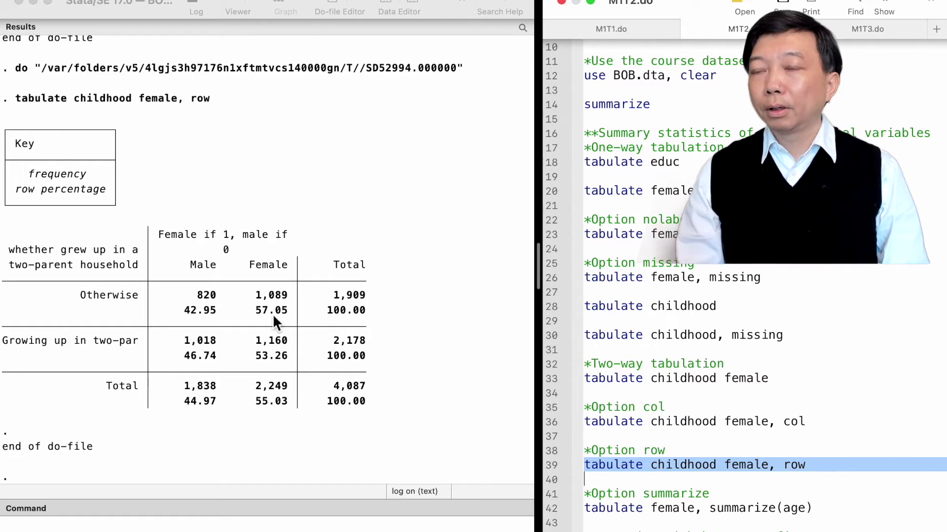
Run 'tabulate female, summarize(age)': mean age 36.48 for males, 37.10 for females, 36.82 overall.
scroll(626, 424, down, 3)
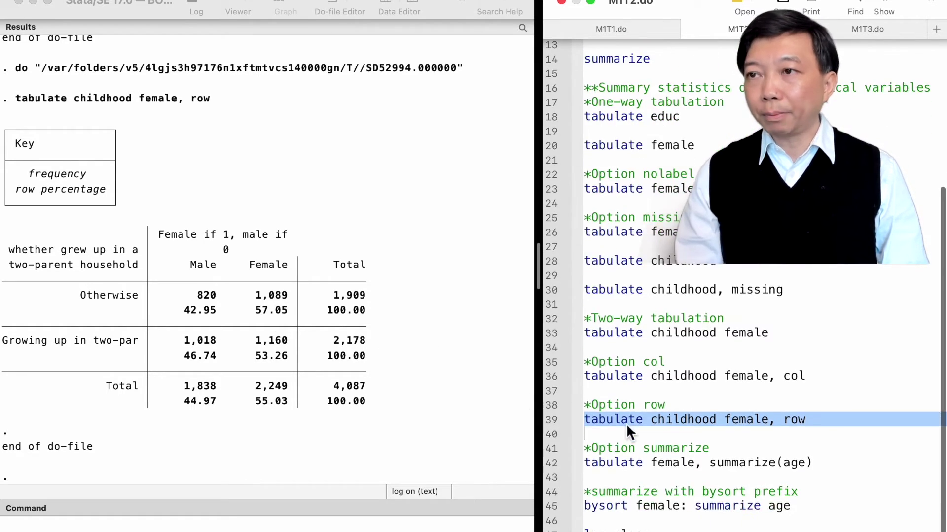
click(552, 450)
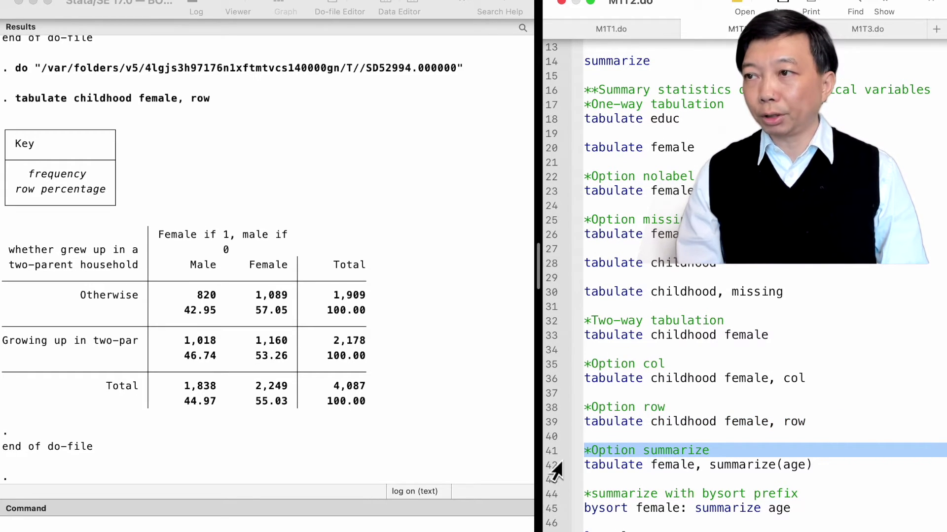
click(553, 465)
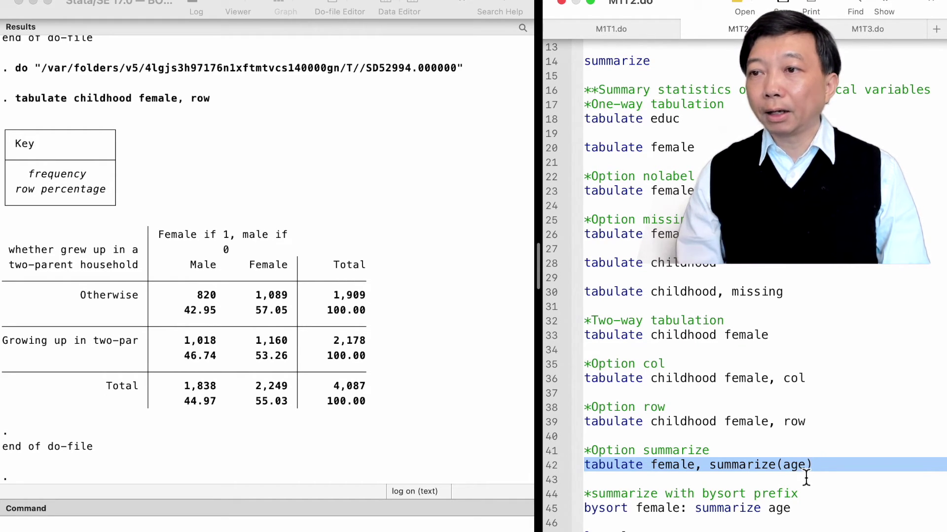
key(super+shift+d)
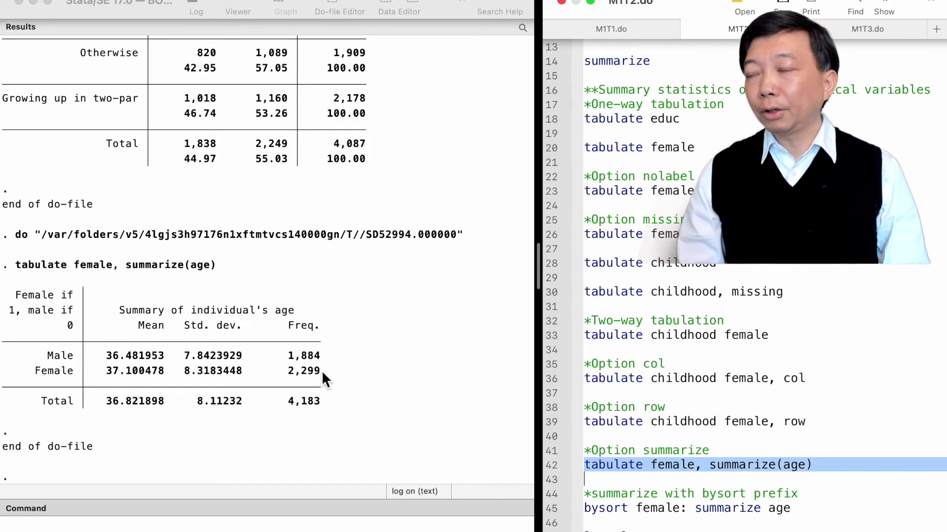
click(551, 495)
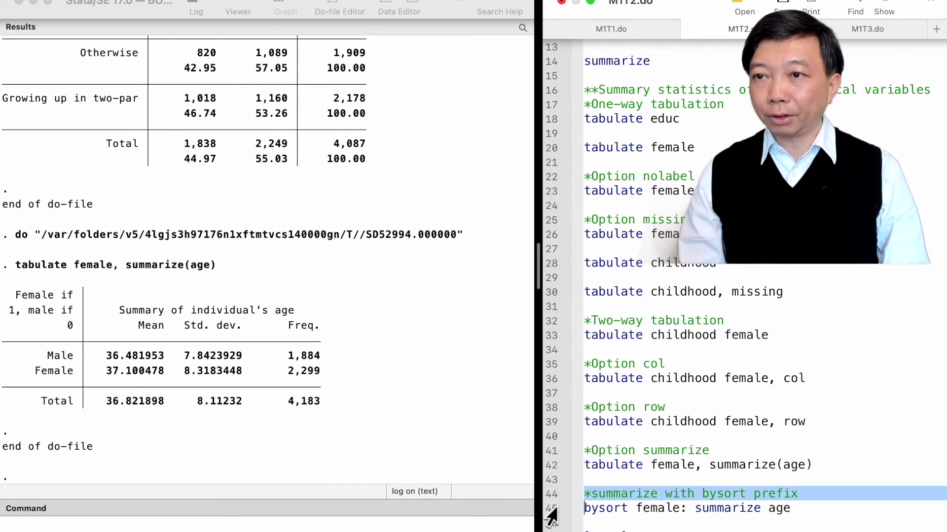
Run line 45 'bysort female: summarize age' and review age statistics (ranging 25–54) for males and females.
click(551, 512)
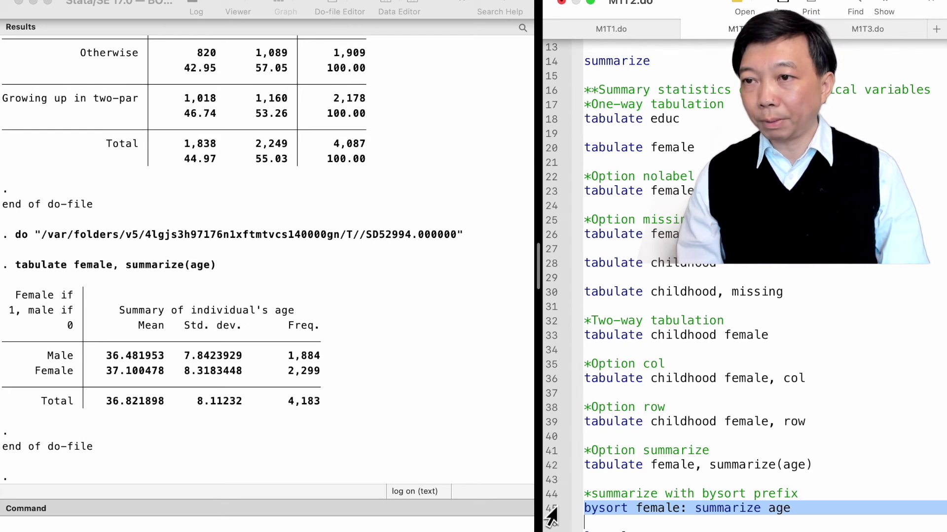
key(super+shift+d)
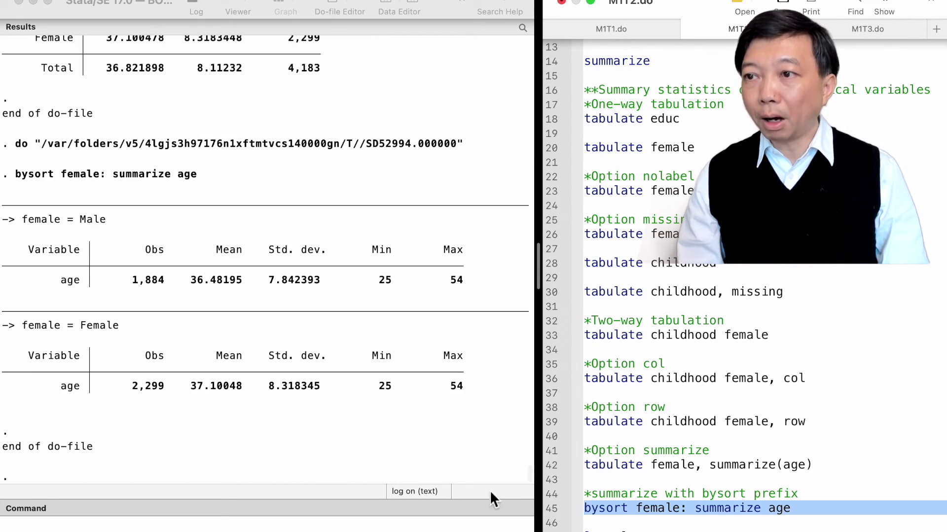
scroll(339, 430, up, 5)
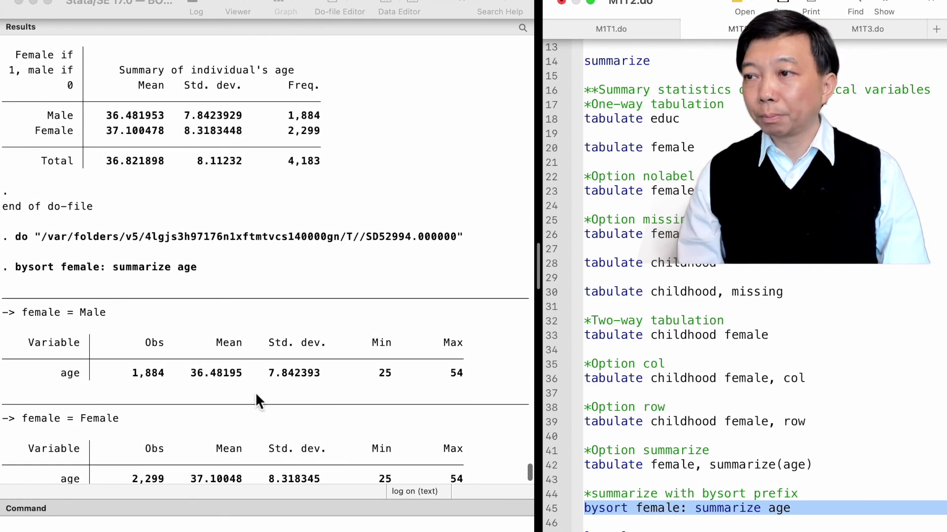
scroll(214, 360, down, 2)
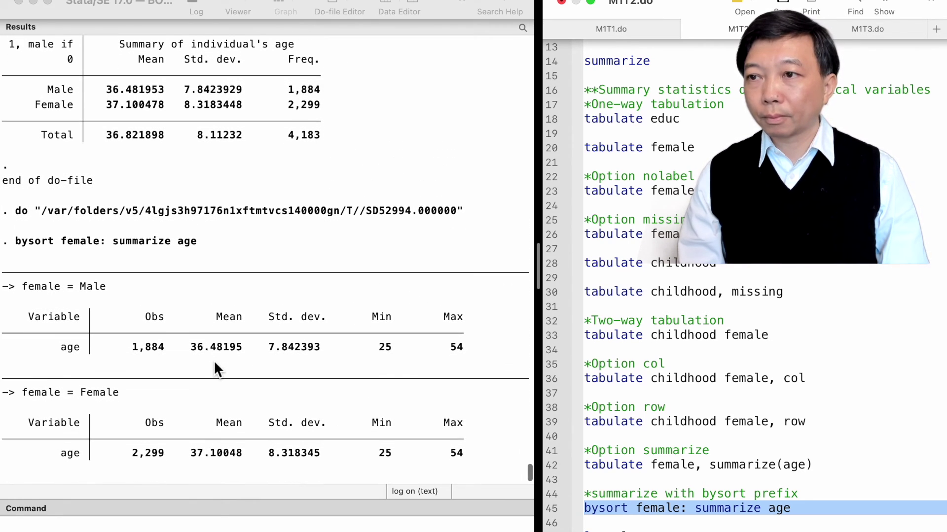
scroll(214, 360, up, 1)
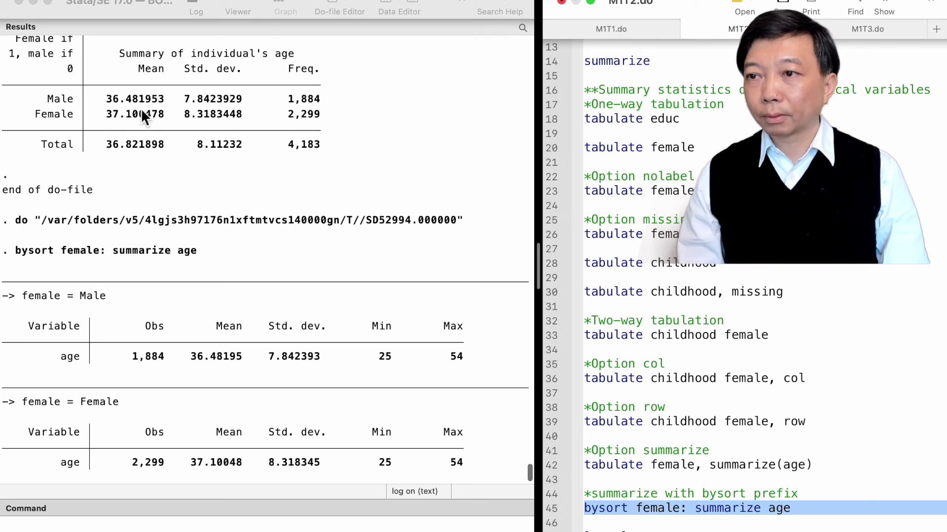